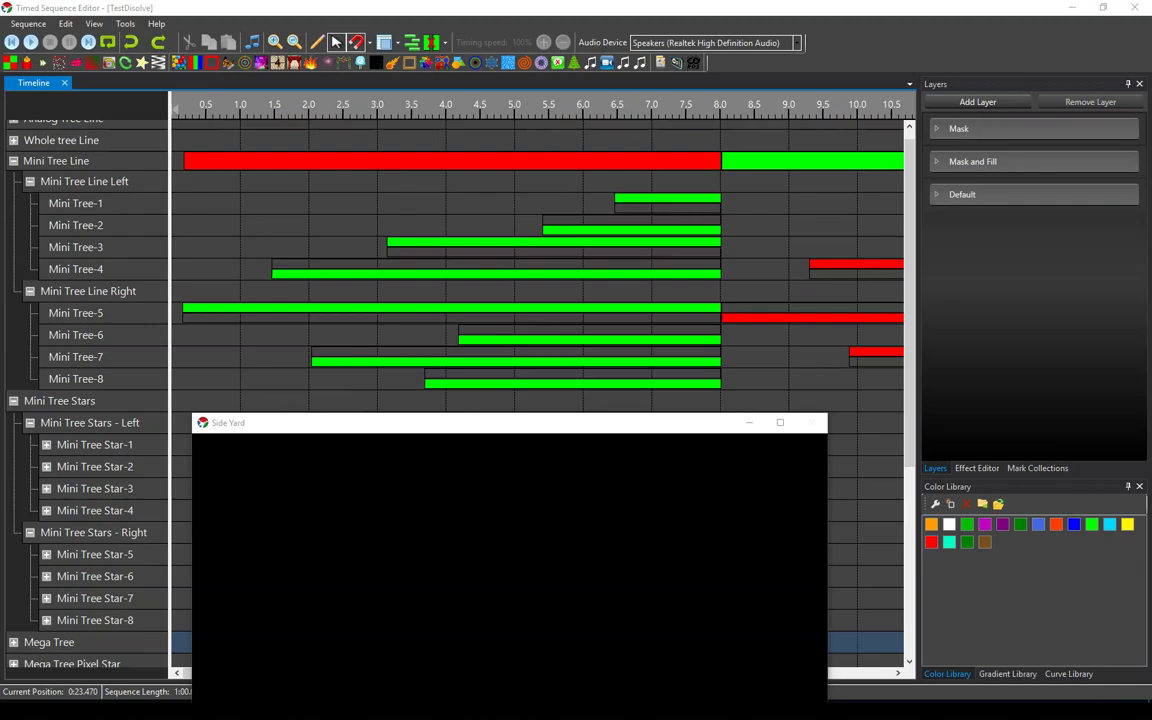
Select the red Set Level effect on the Mini Tree Line row so all eight mini trees light red in the Side Yard preview.
left_click(456, 166)
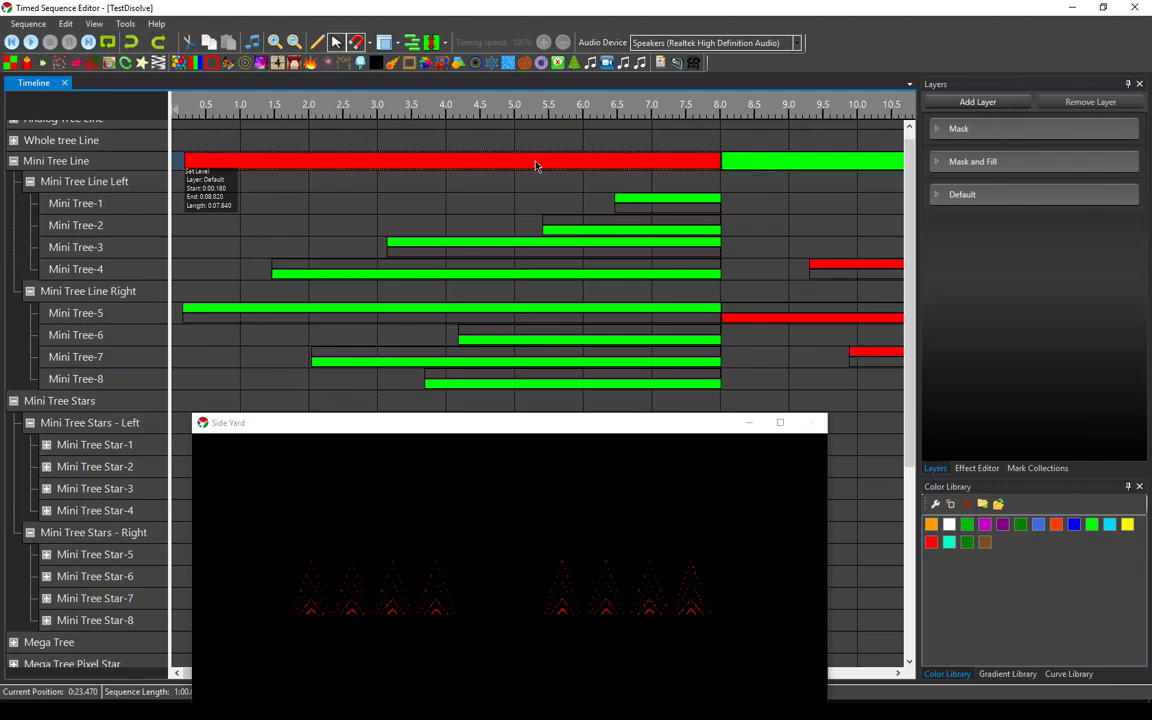
left_click(656, 212)
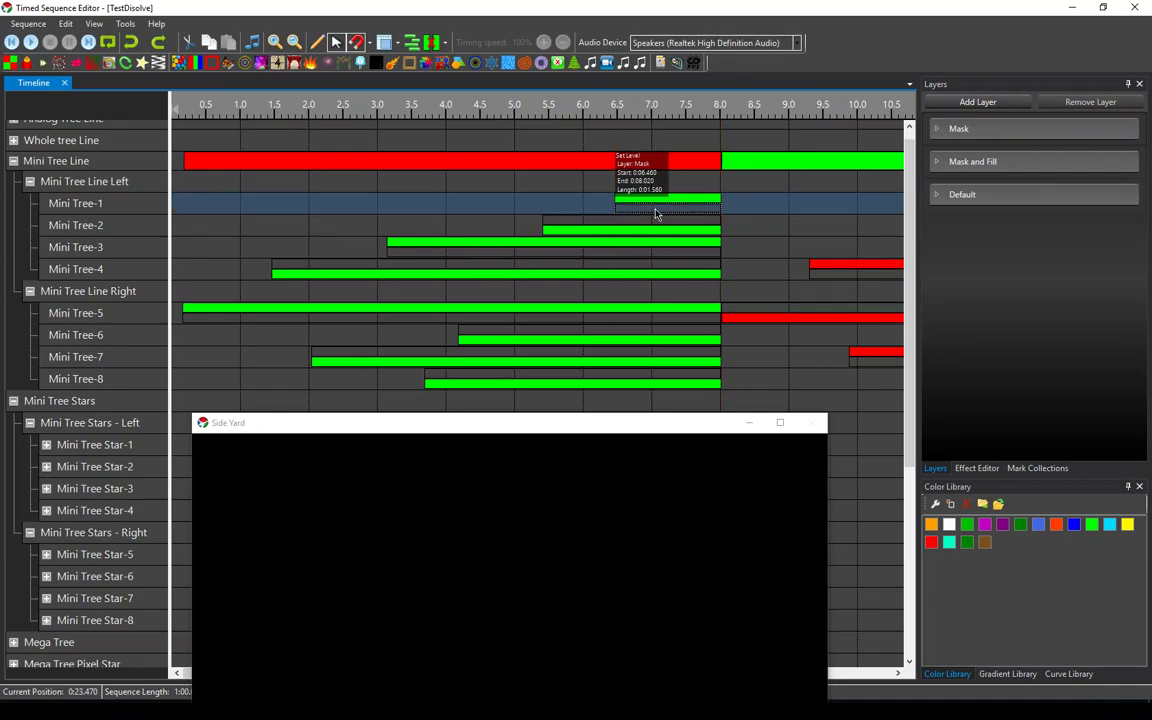
left_click(977, 468)
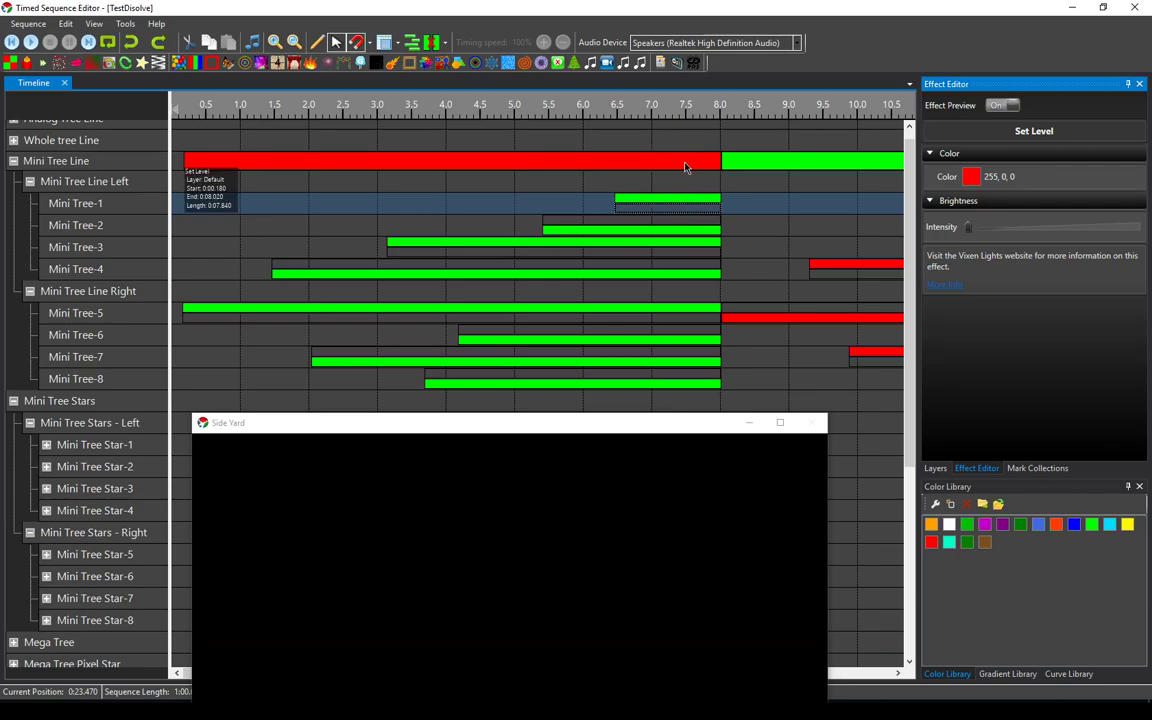
left_click_drag(968, 230, 968, 231)
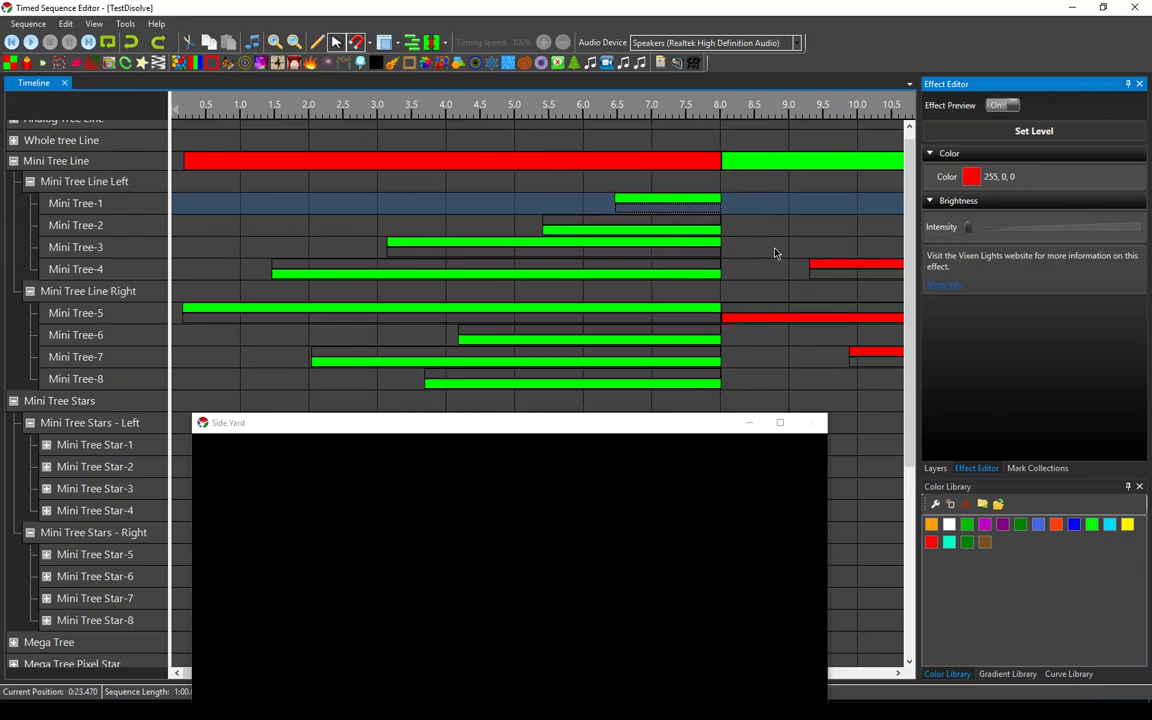
Expand the Mask layer in the Layers list to show its settings.
left_click(935, 468)
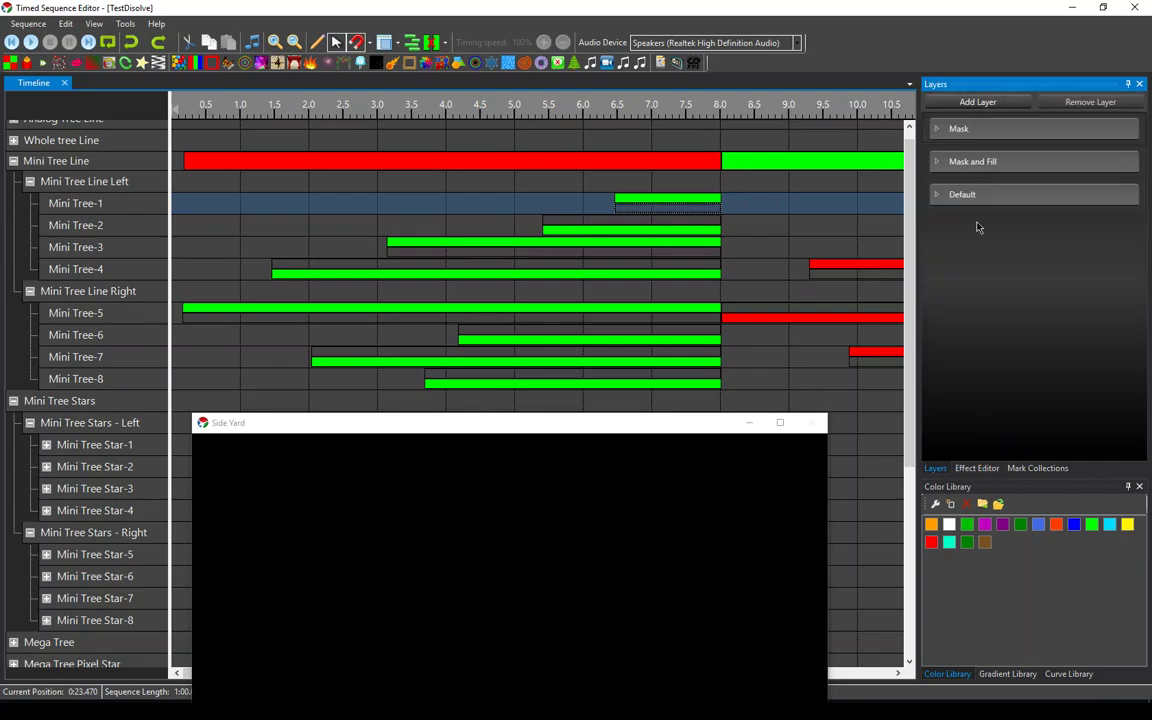
left_click(946, 133)
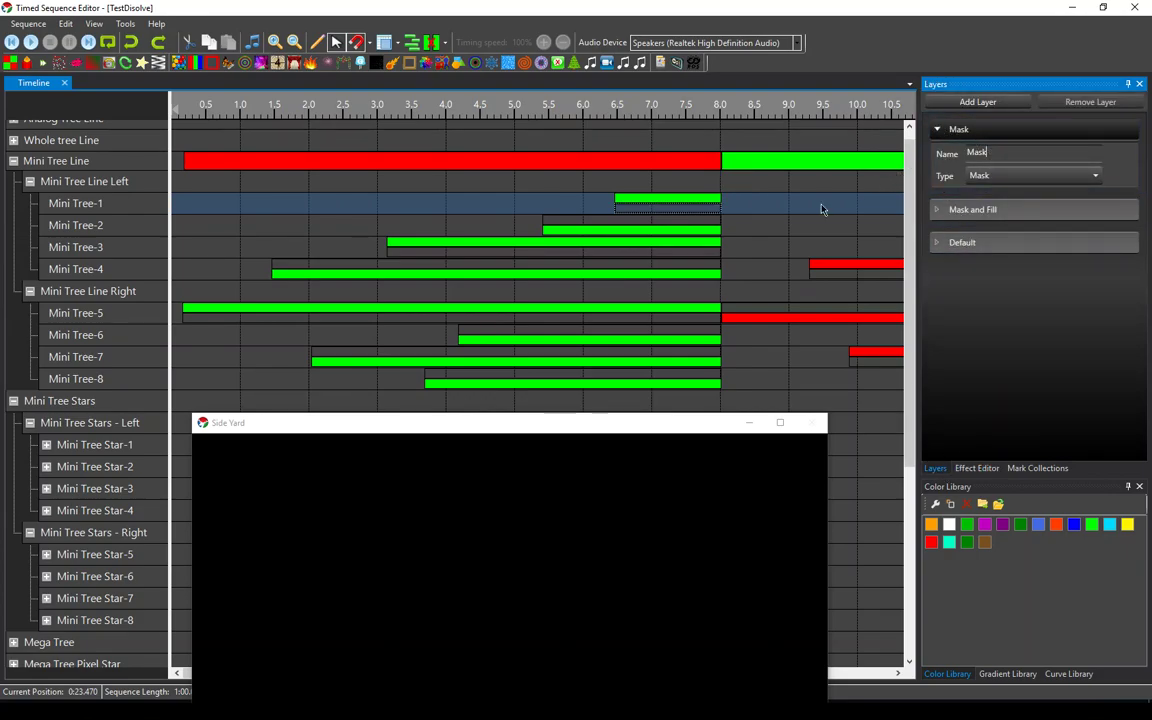
mouse_move(640, 200)
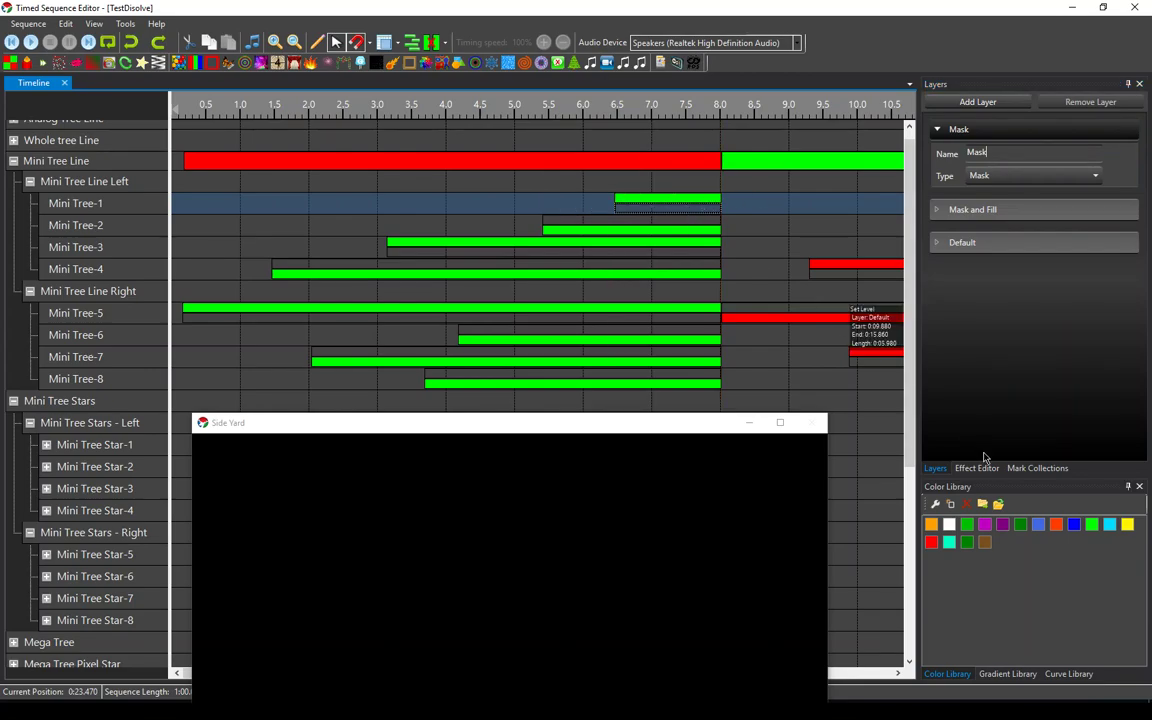
Check that the Mini Tree-1 effect belongs to the Mask layer via its Layer menu.
left_click(977, 468)
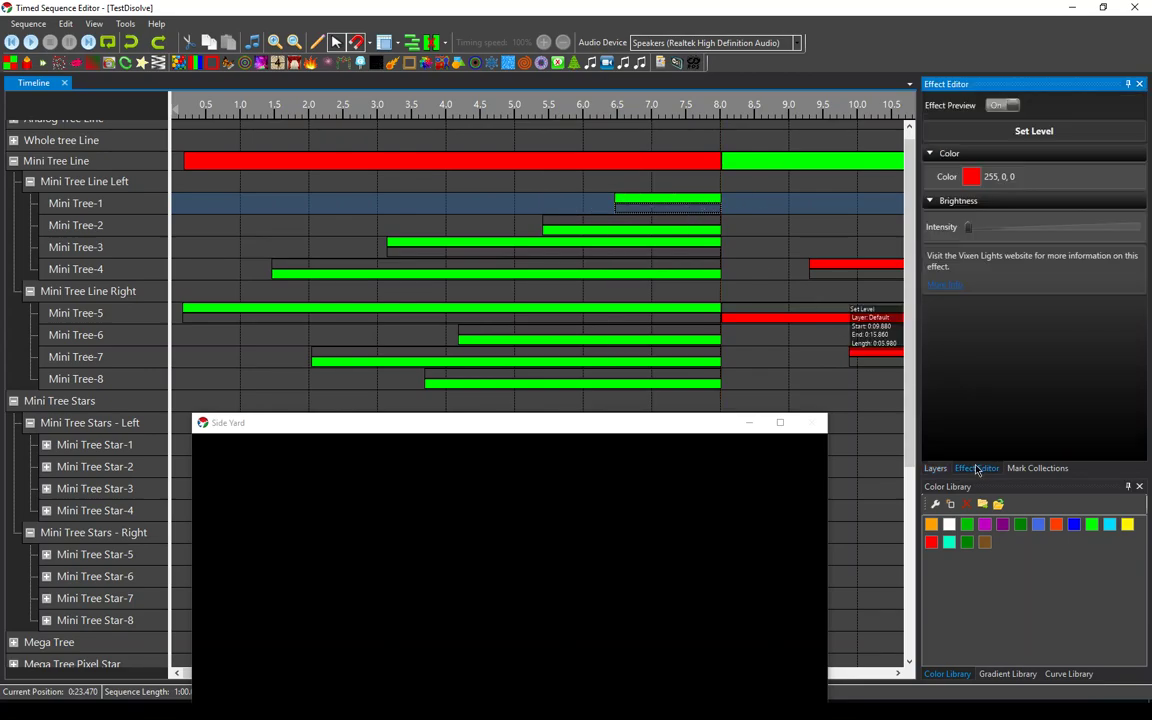
right_click(675, 210)
mouse_move(707, 236)
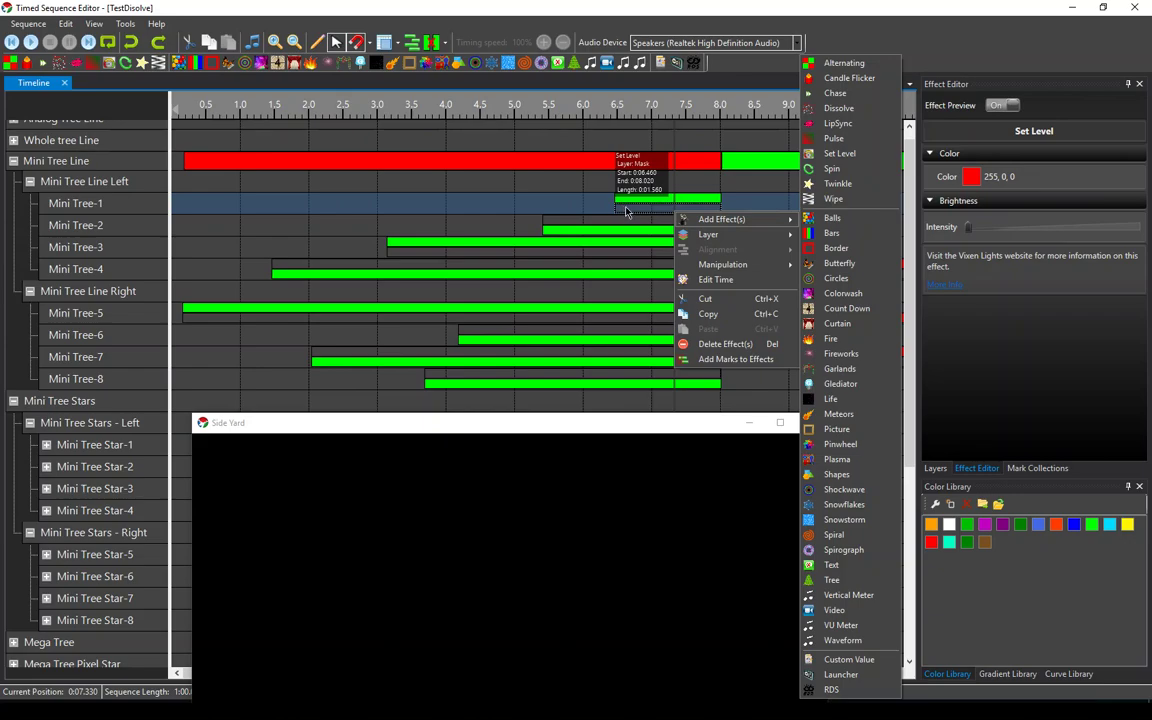
Preview the red Mini Tree Line effect, then the green Mini Tree-1 effect, then clear the selection.
left_click(612, 162)
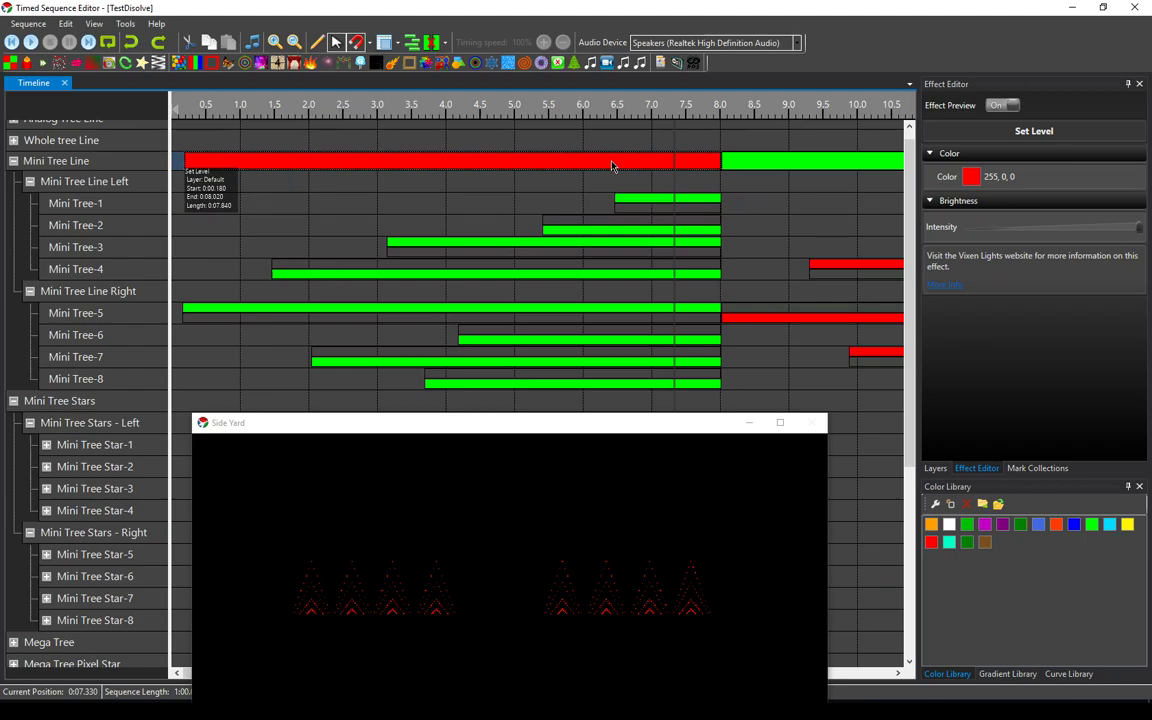
left_click(634, 204)
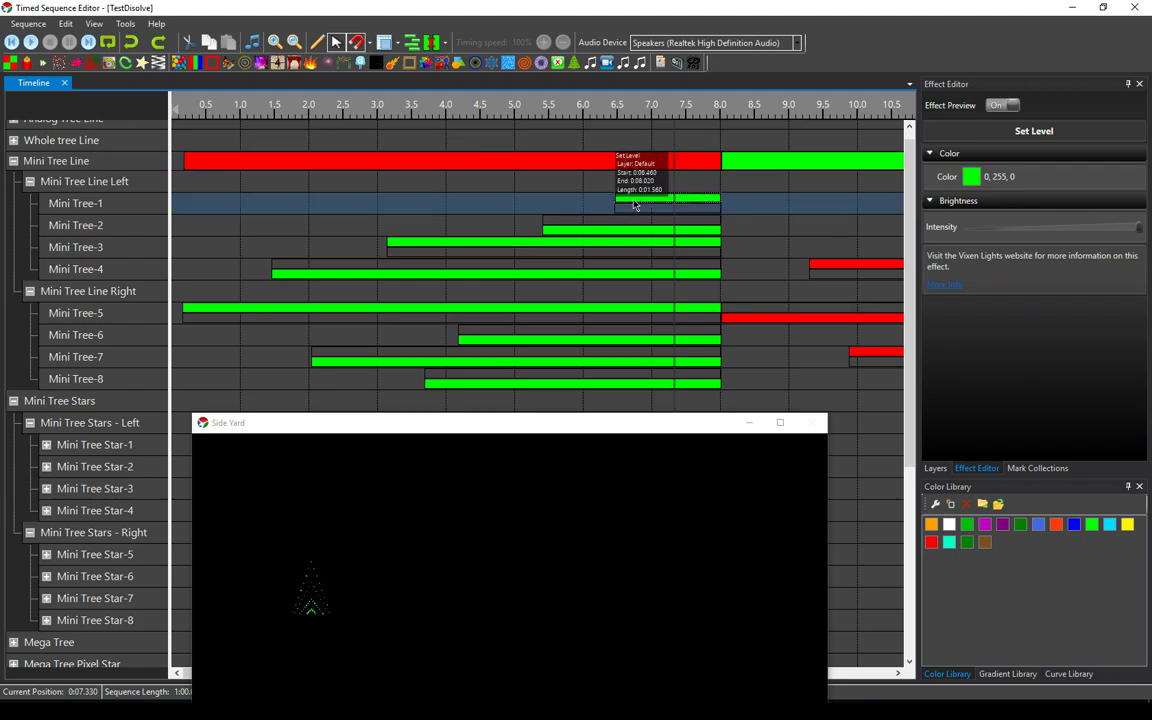
left_click(575, 199)
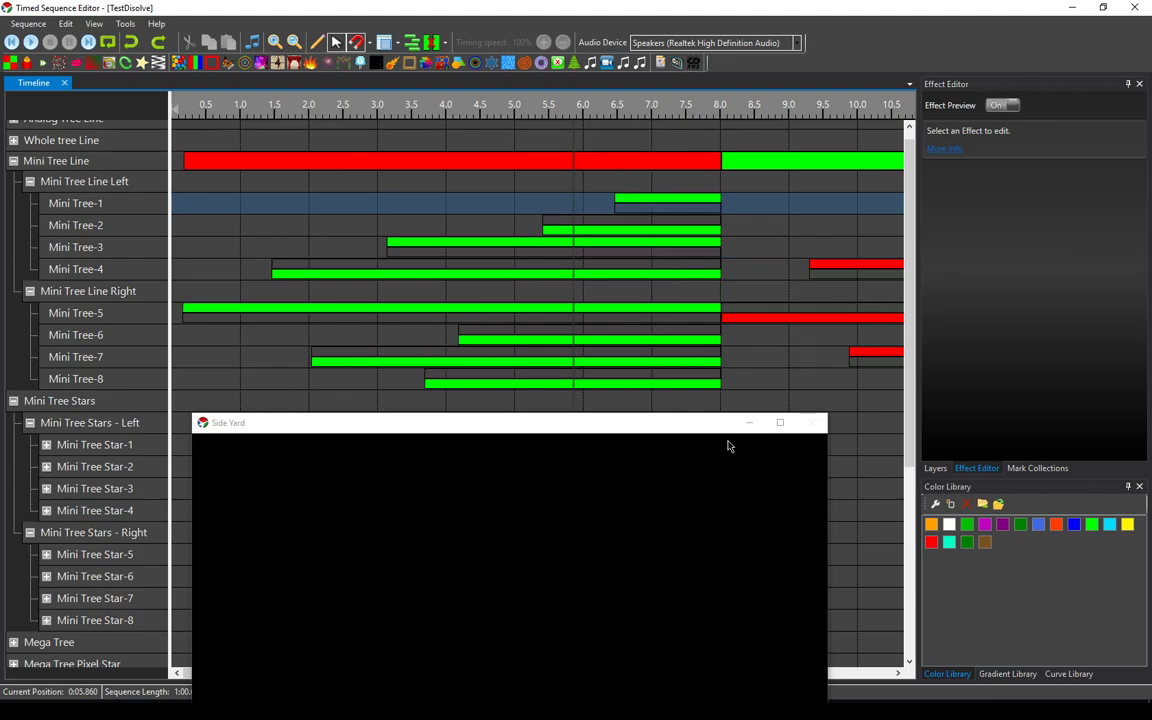
Move the Side Yard preview window to the lower left, clear of the timeline rows.
left_click_drag(692, 428, 514, 331)
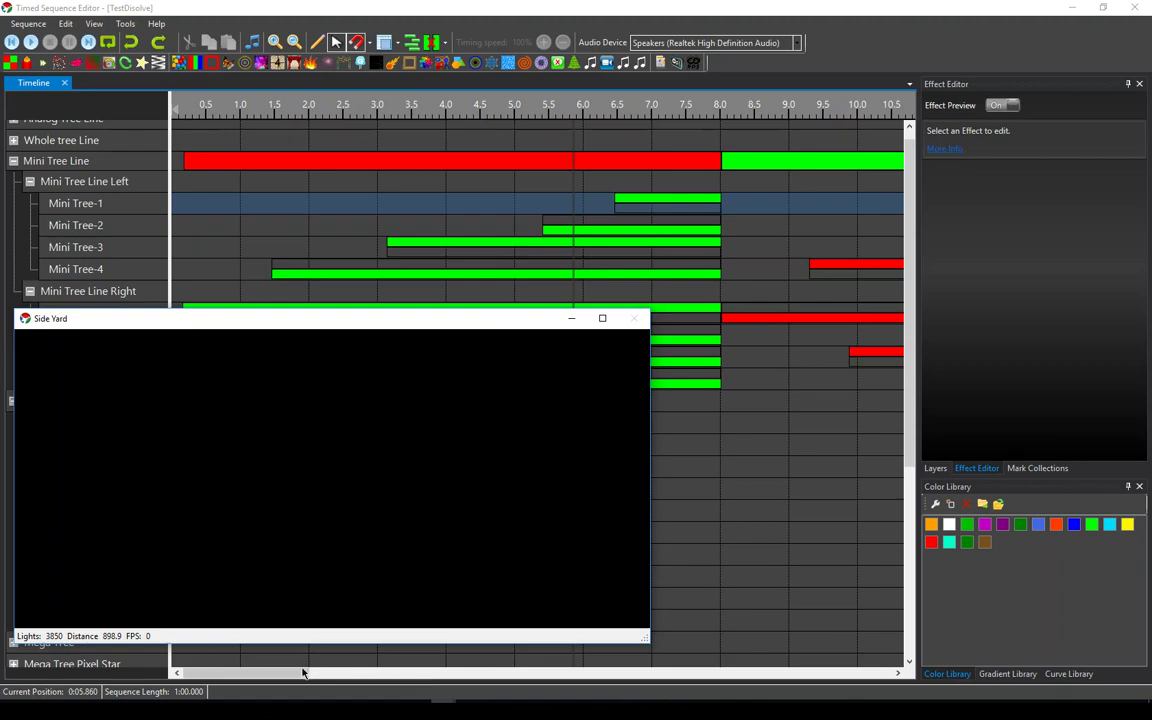
left_click_drag(301, 674, 333, 681)
left_click_drag(317, 320, 350, 447)
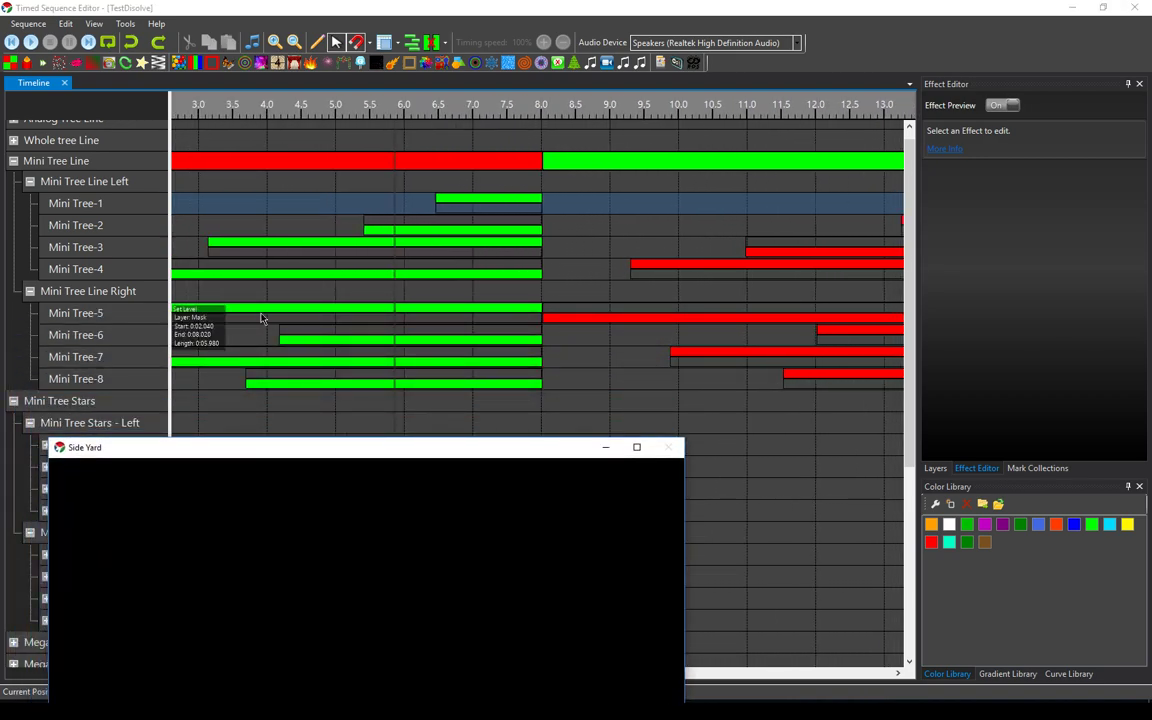
Play the sequence from the start to watch the mini trees fade red to green and back, then stop.
left_click(30, 42)
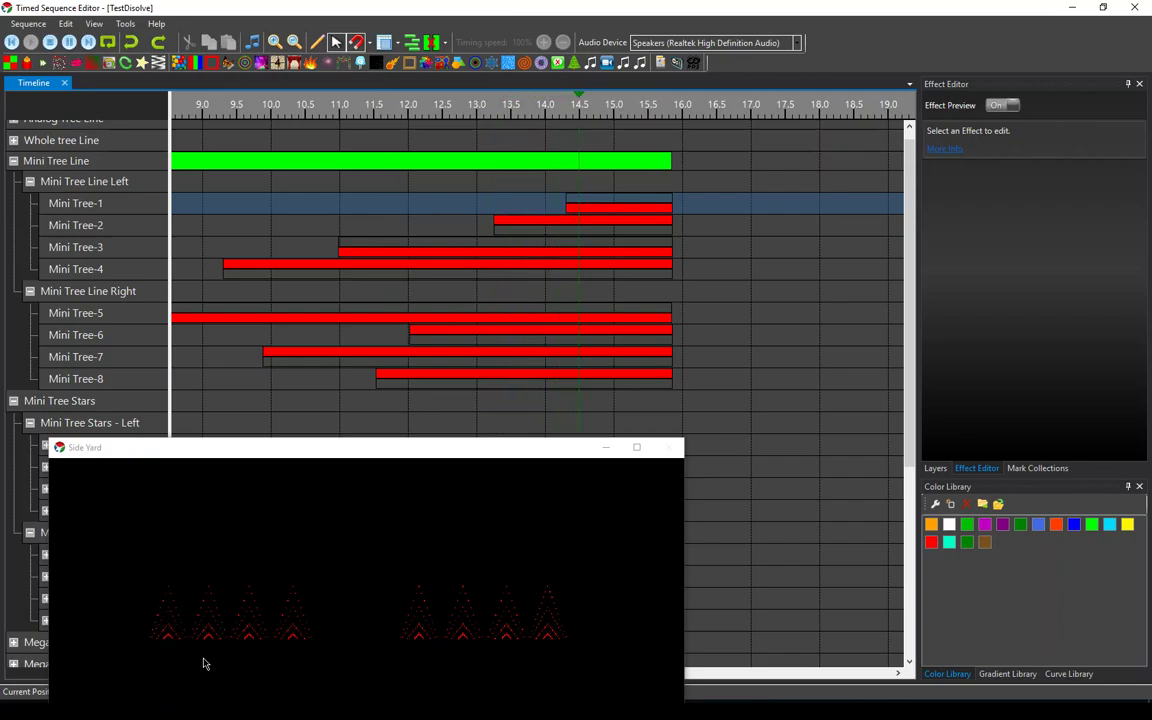
left_click(49, 42)
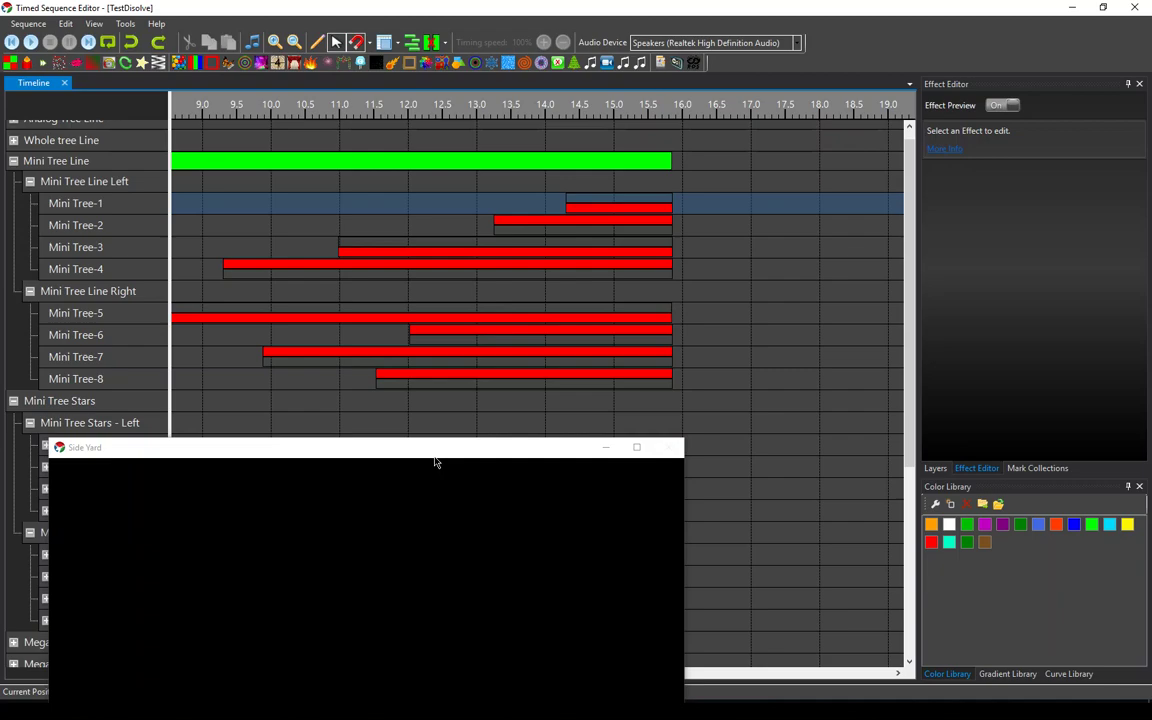
Move the preview window to the top, scroll to the Mini Tree Stars rows, and preview the red Mini Tree Stars effect.
left_click_drag(435, 452, 392, 258)
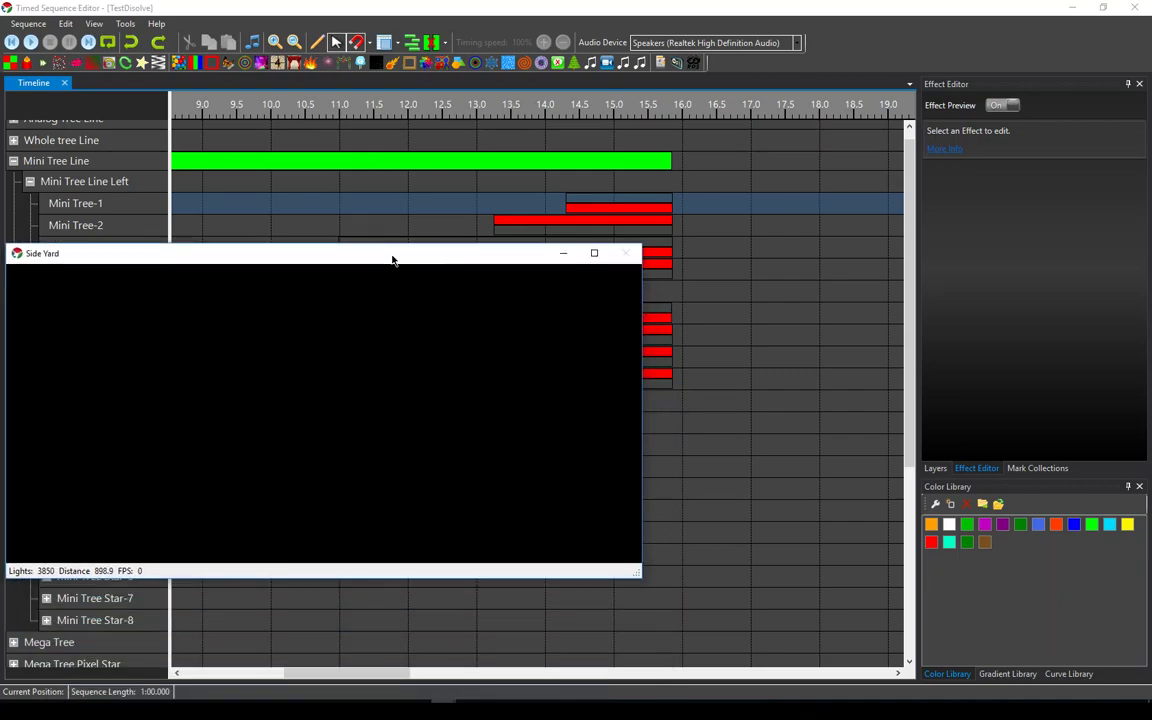
left_click_drag(380, 673, 546, 672)
left_click_drag(393, 255, 443, 62)
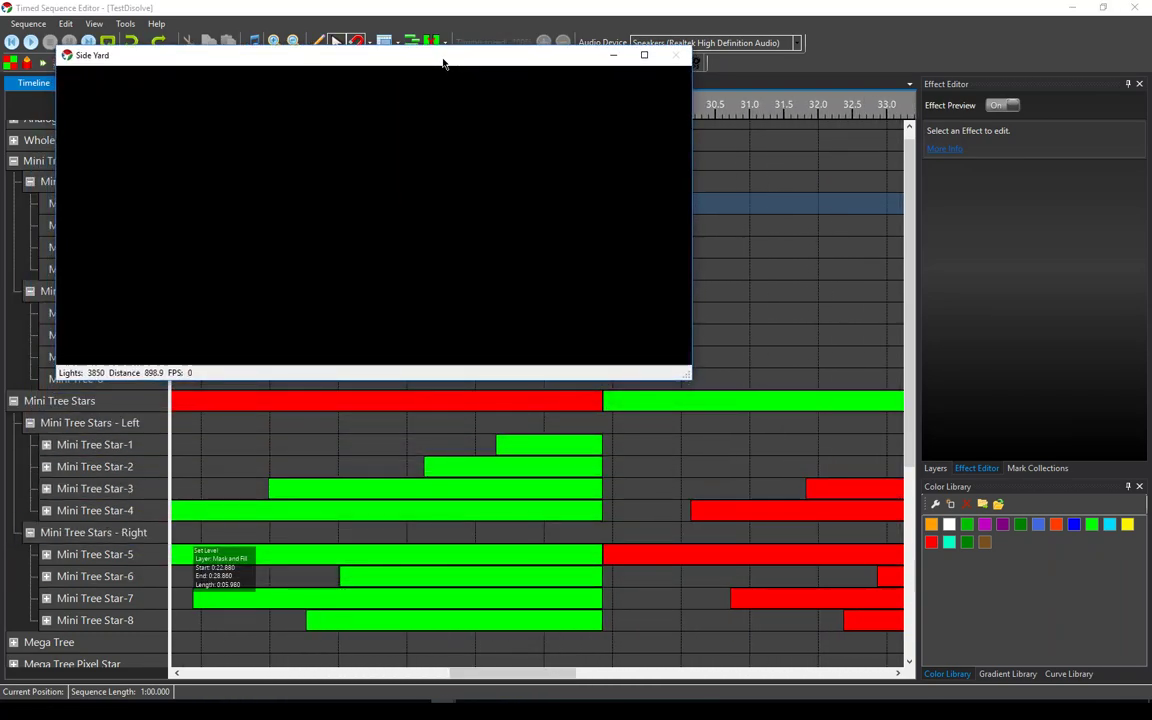
left_click(366, 404)
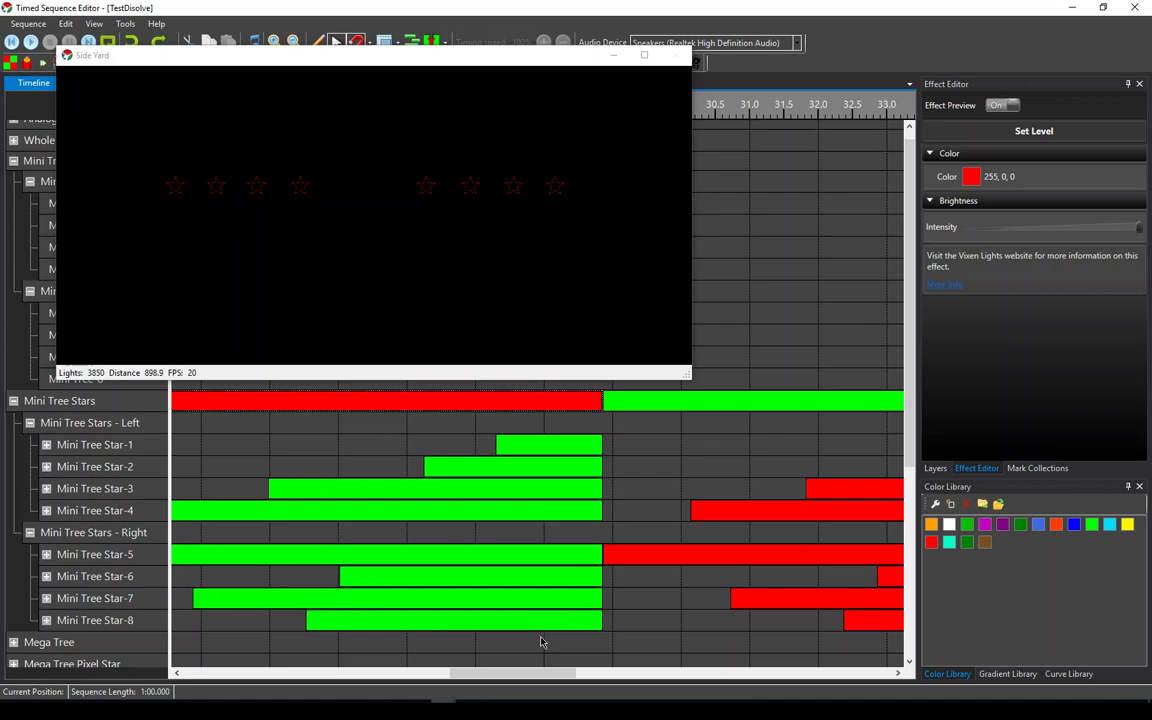
Preview the green Mini Tree Star-1 effect and expand the Mask and Fill layer settings.
left_click(557, 453)
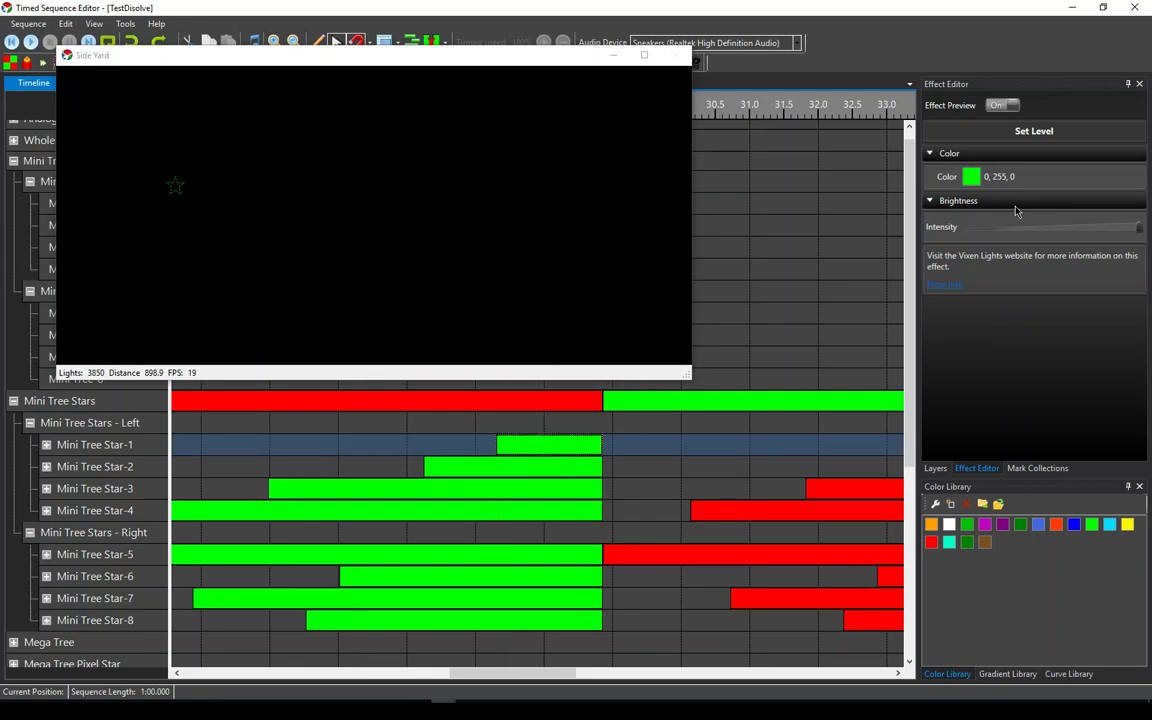
left_click(935, 468)
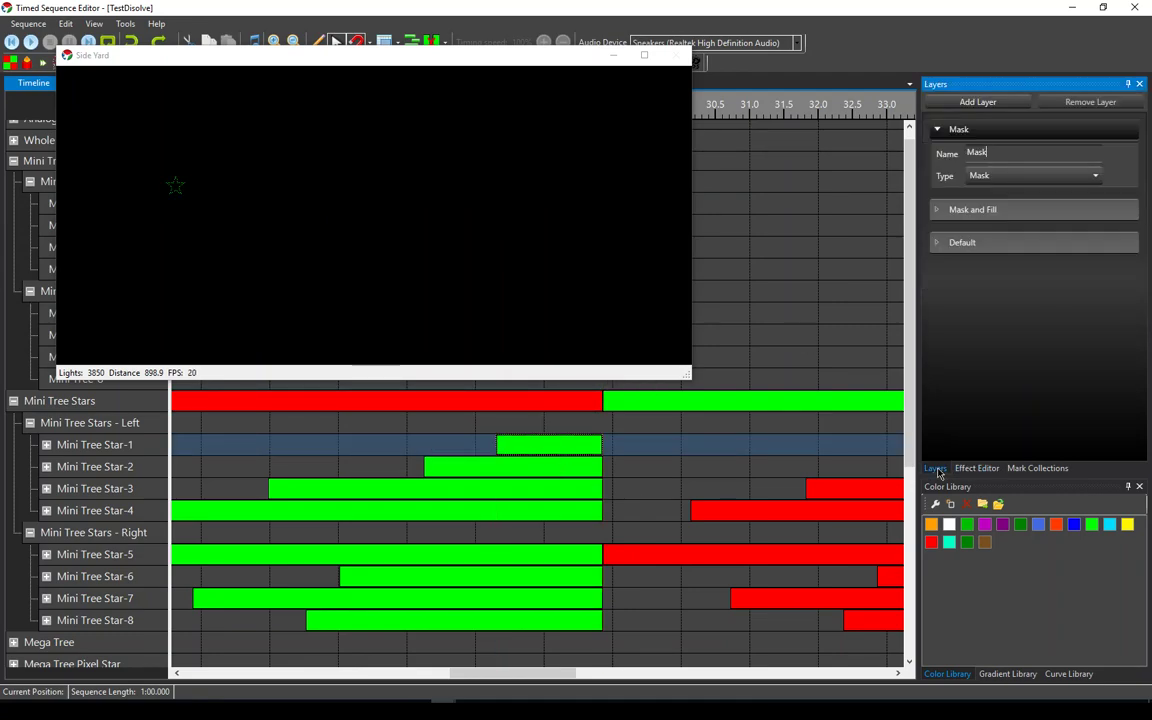
left_click(971, 215)
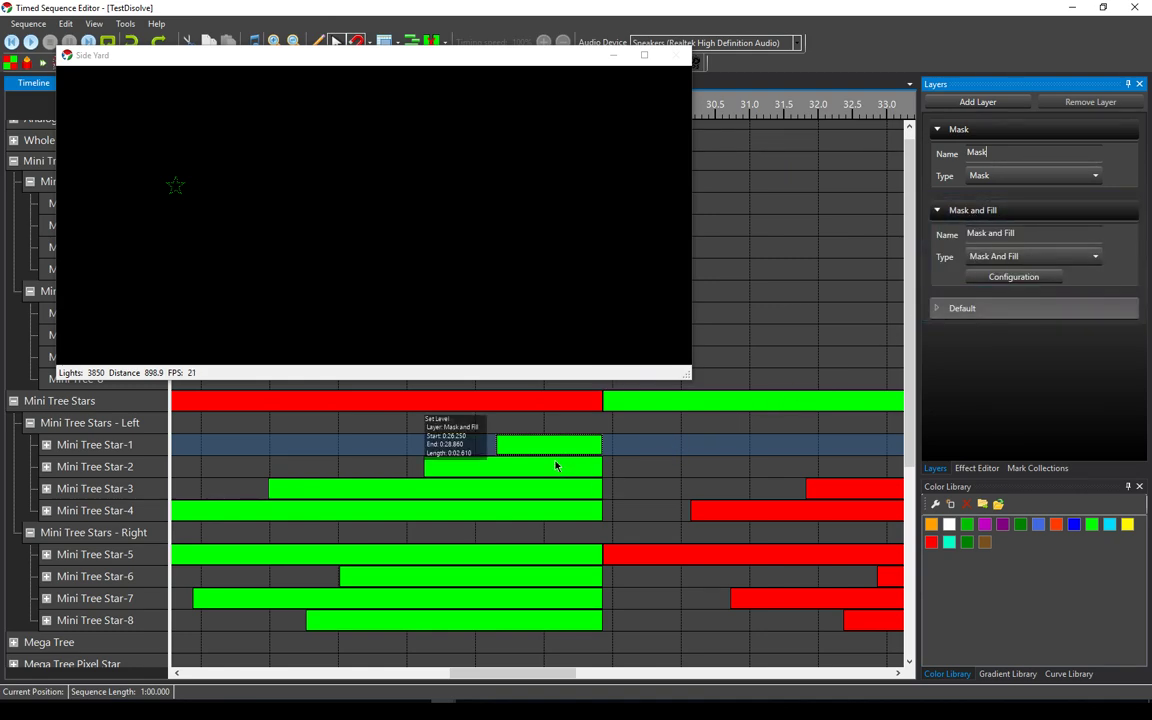
Confirm Mini Tree Star-1 is on the Mask and Fill layer, leaving it unchanged, and move the preview window right.
mouse_move(560, 448)
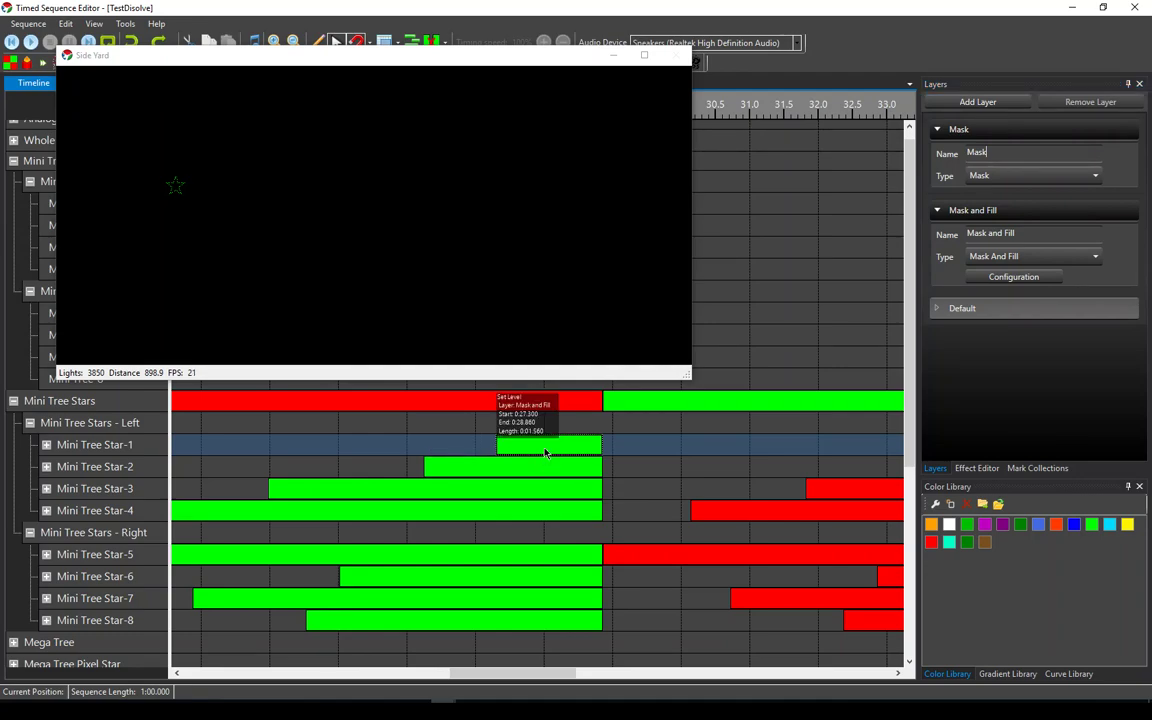
right_click(544, 448)
mouse_move(586, 477)
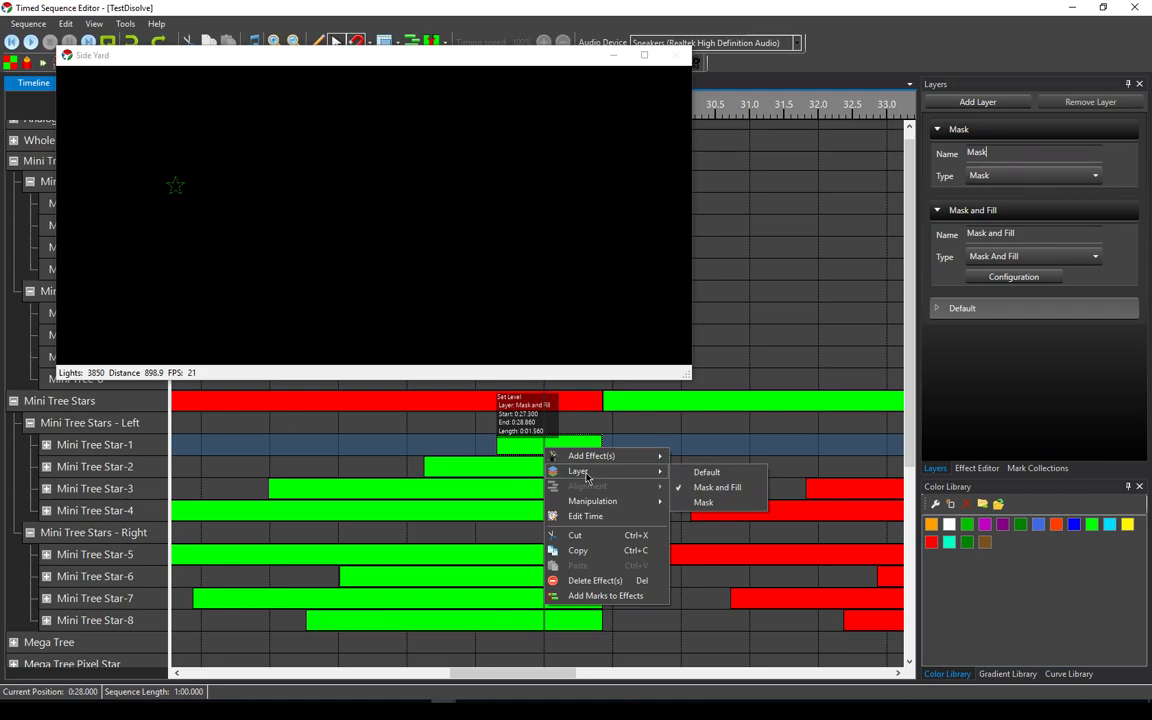
left_click(461, 419)
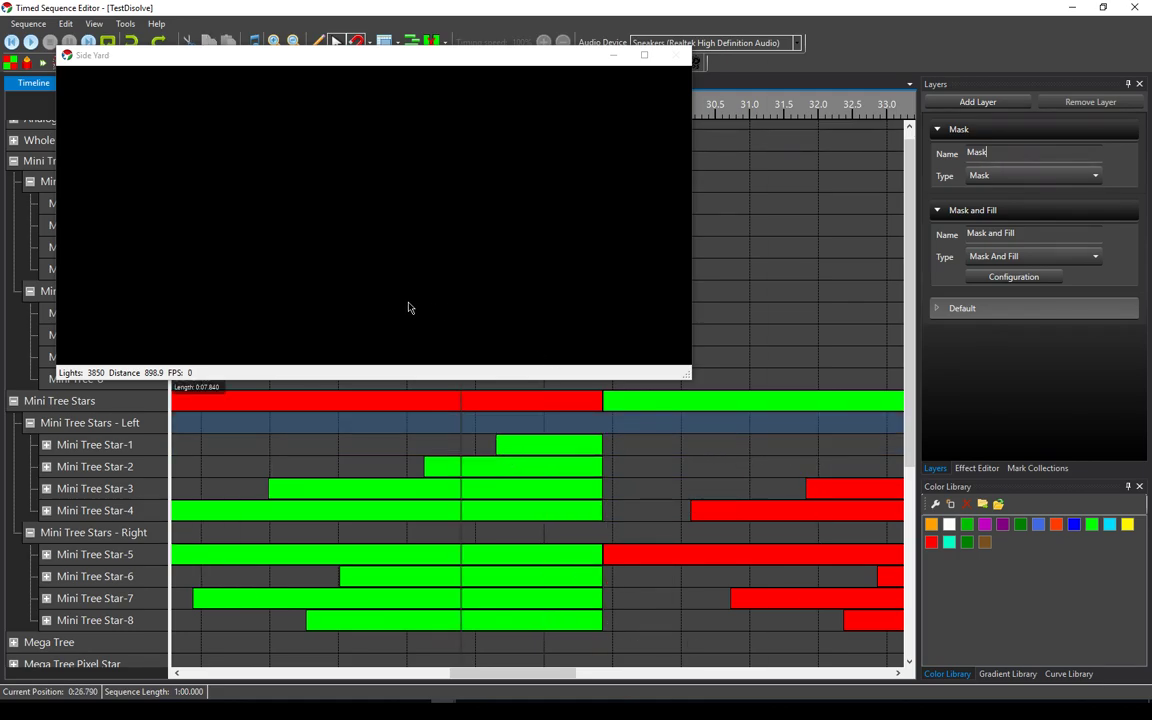
left_click_drag(429, 63, 622, 64)
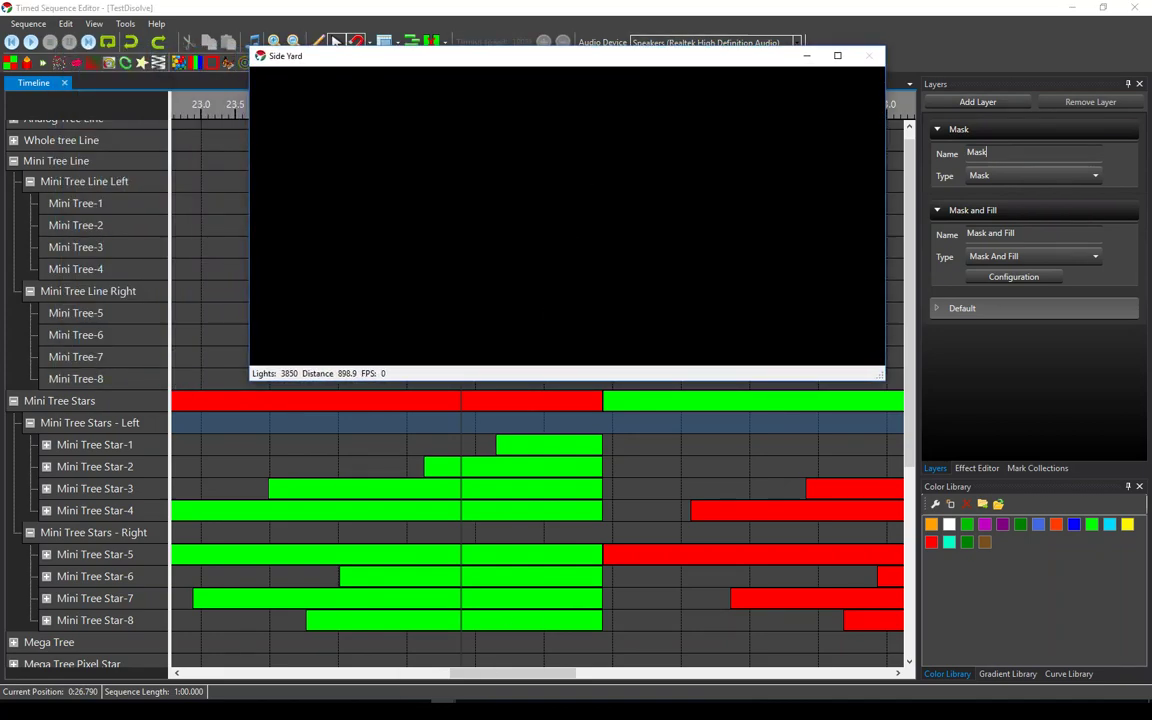
Play from about 19.9 s to watch the Mini Tree Stars dissolve between red and green, then stop.
left_click(556, 677)
left_click_drag(556, 677, 516, 676)
left_click(208, 113)
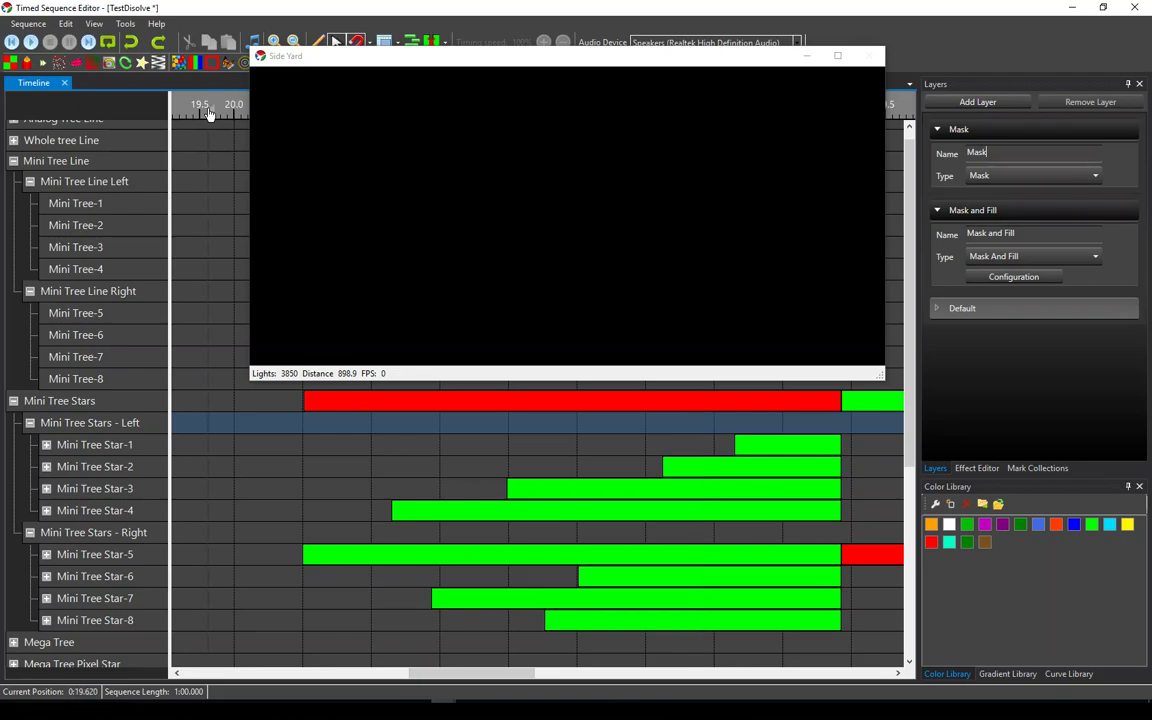
left_click(30, 45)
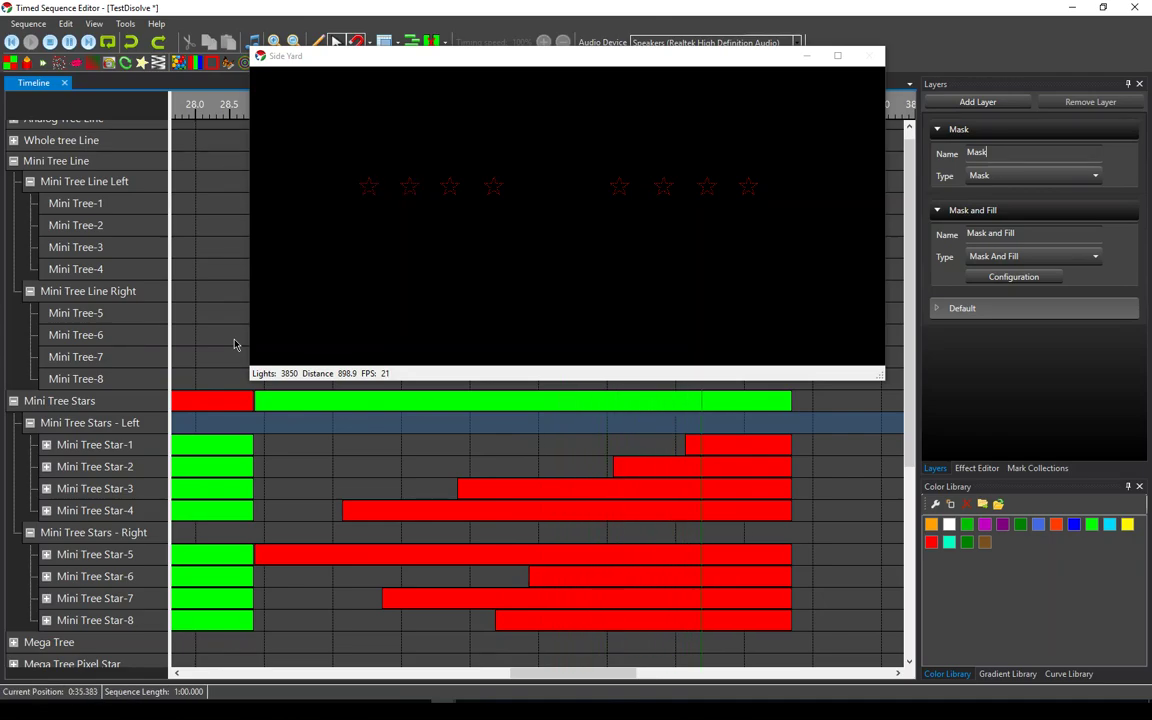
left_click(49, 42)
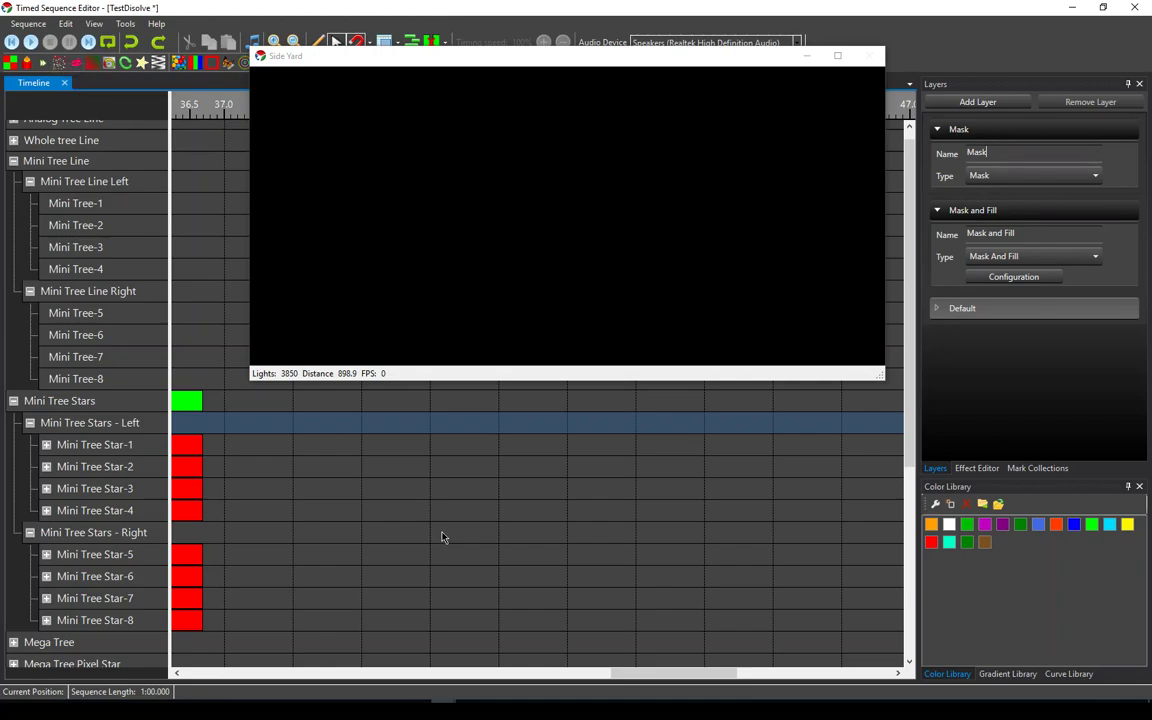